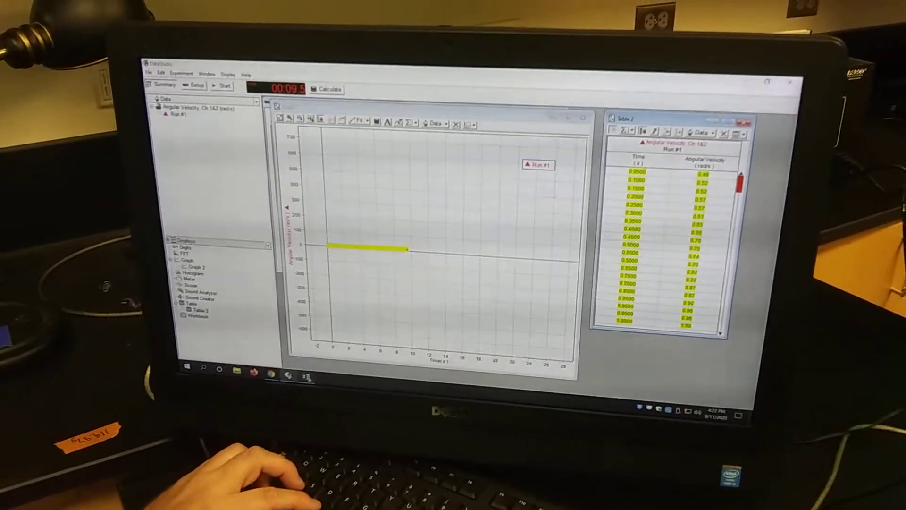
Step: Leave the DataStudio Run #1 table and switch to the Excel workbook holding the chart
key(alt+Tab)
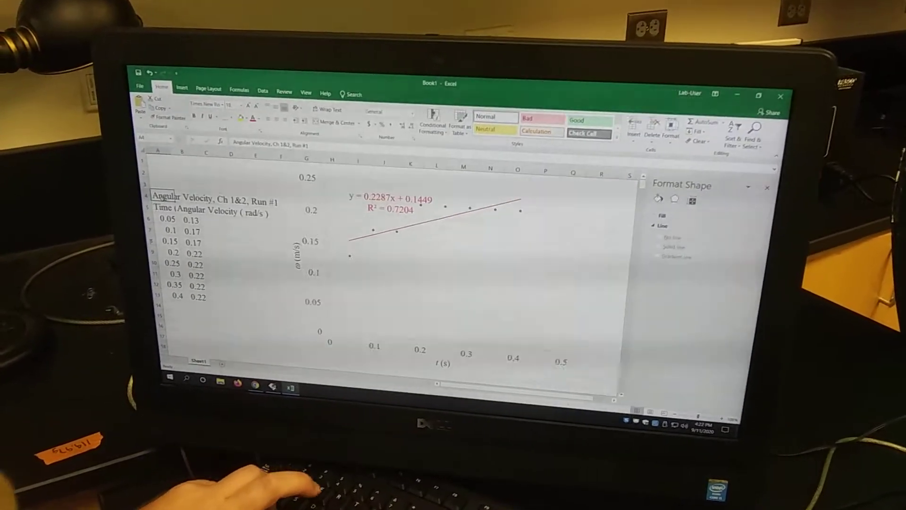
Step: Paste the new run over the old values, updating the equation to y = 0.5739x + 0.4633, and select its label
key(ctrl+v)
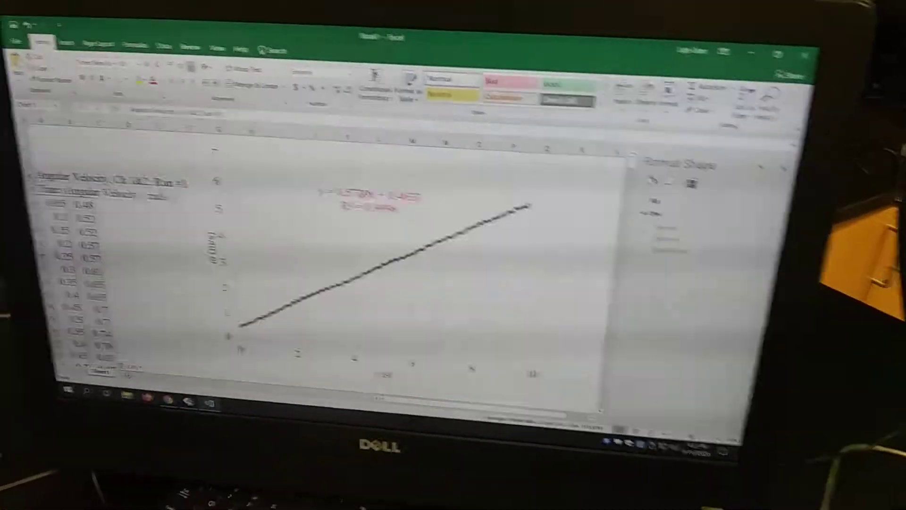
click(329, 216)
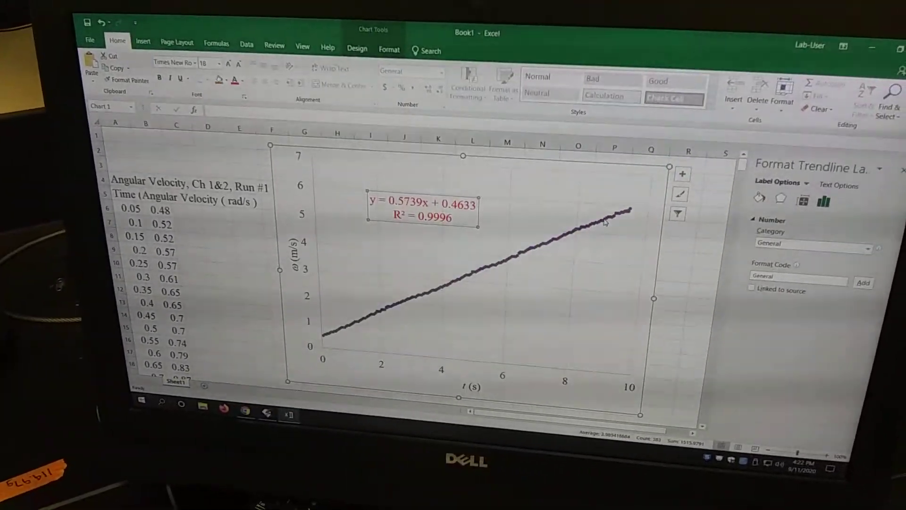
Step: Change the red trendline's line width under Fill & Line, trying values around 2 pt
click(605, 222)
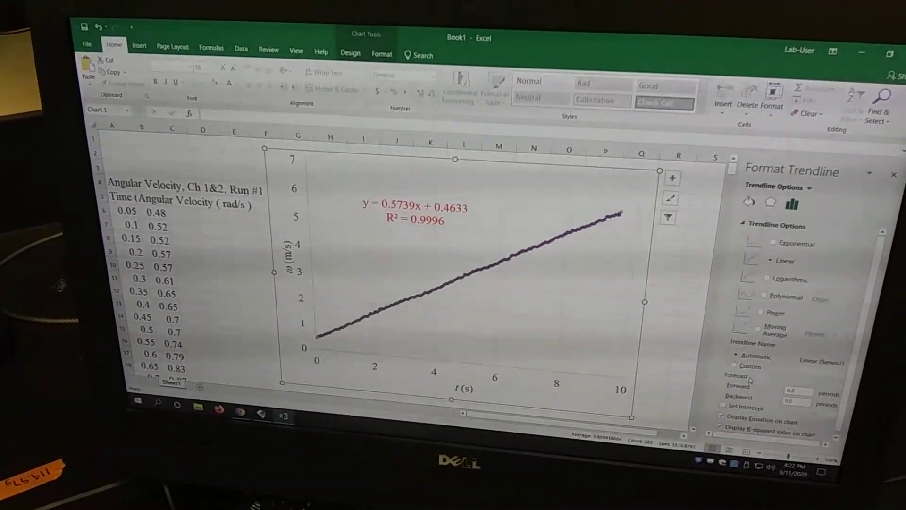
click(762, 197)
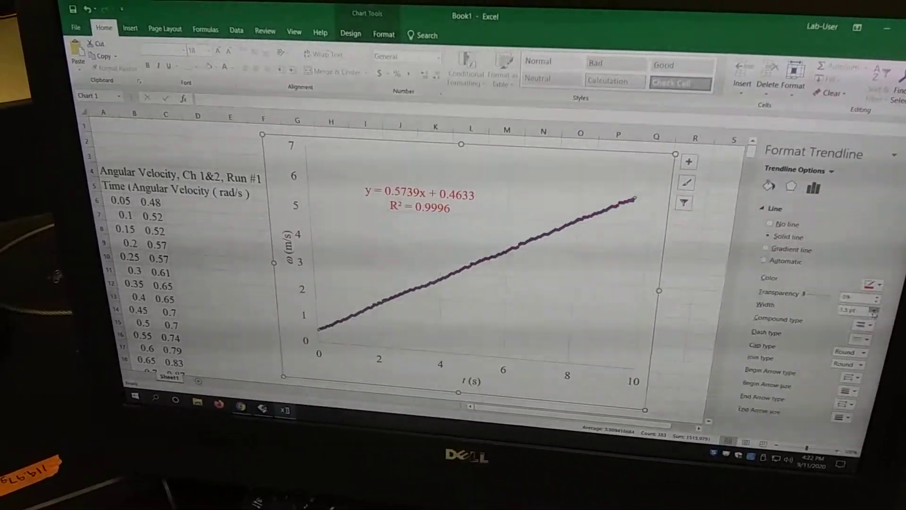
click(874, 312)
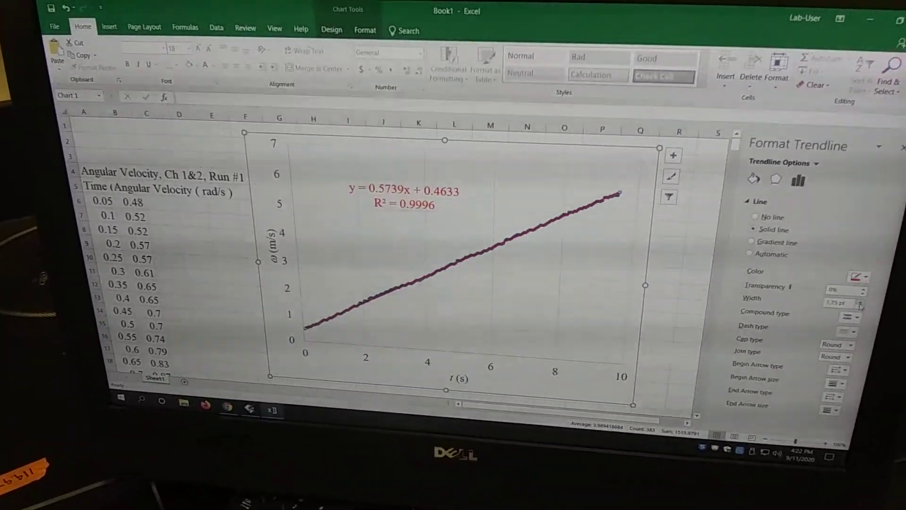
click(861, 301)
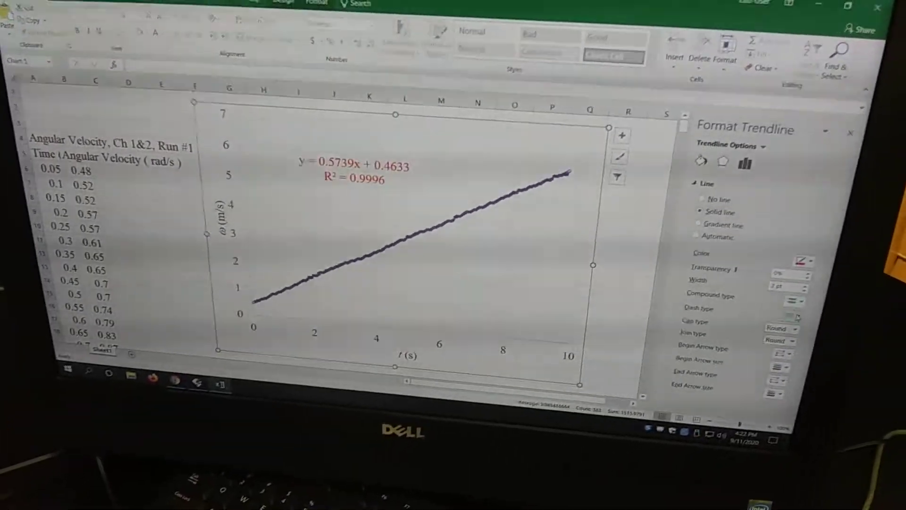
click(796, 309)
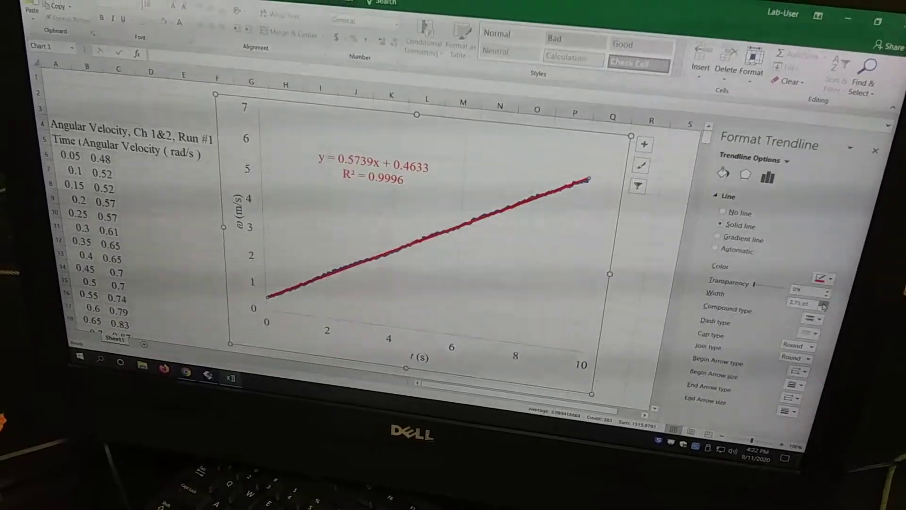
click(823, 301)
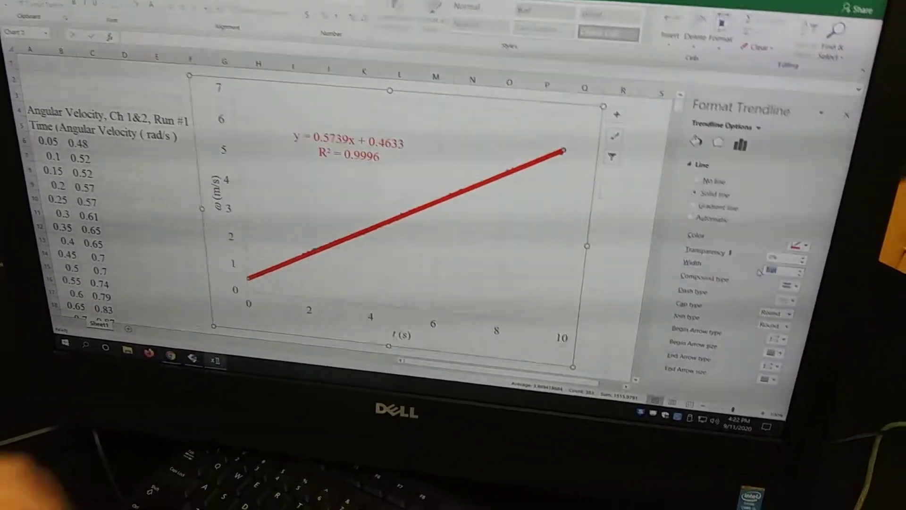
key(Return)
text(2)
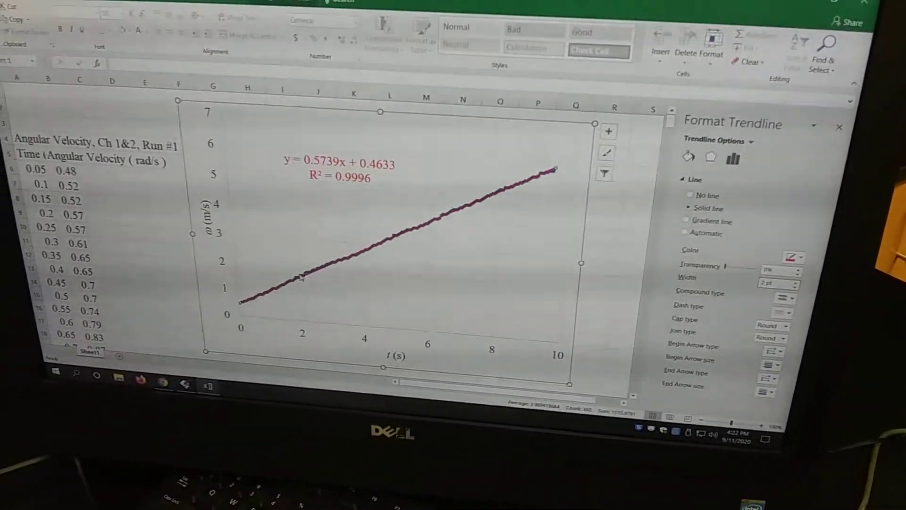
Step: Select the plotted angular velocity series to bring up its formatting options
click(302, 278)
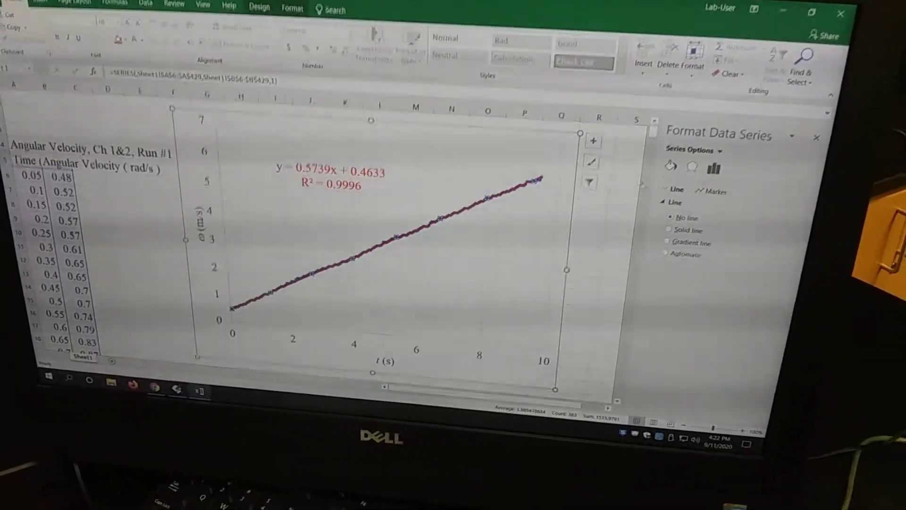
scroll(354, 233, down, 10)
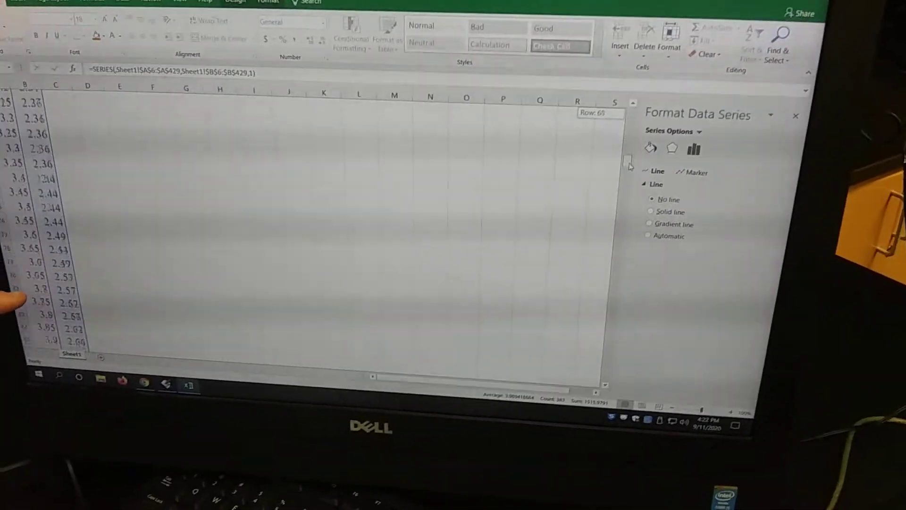
scroll(354, 234, down, 10)
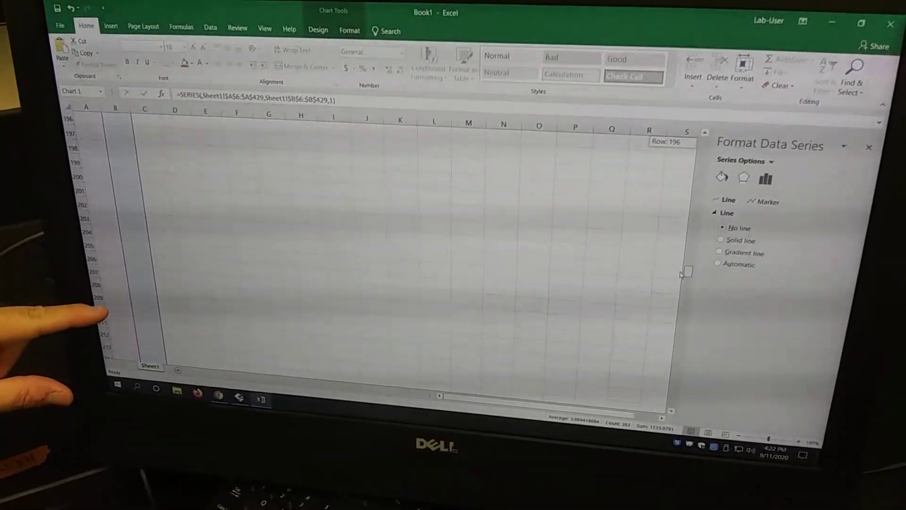
scroll(354, 233, up, 4)
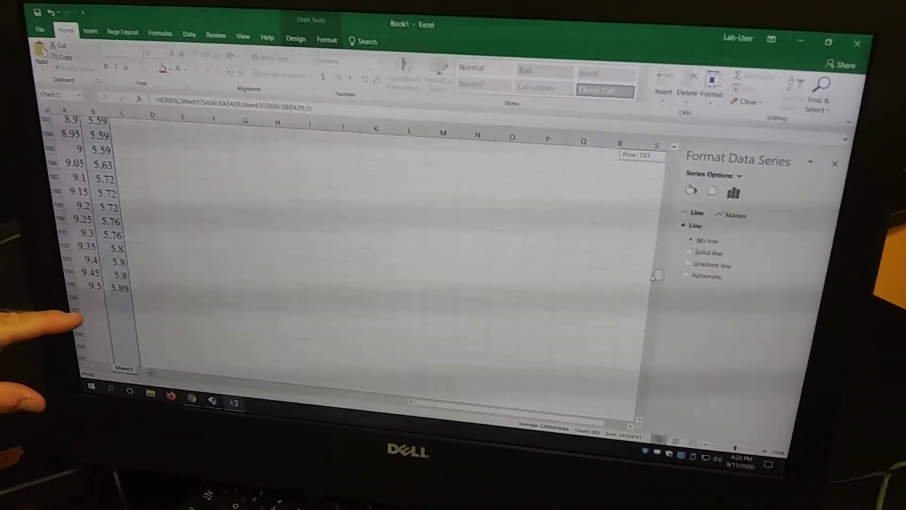